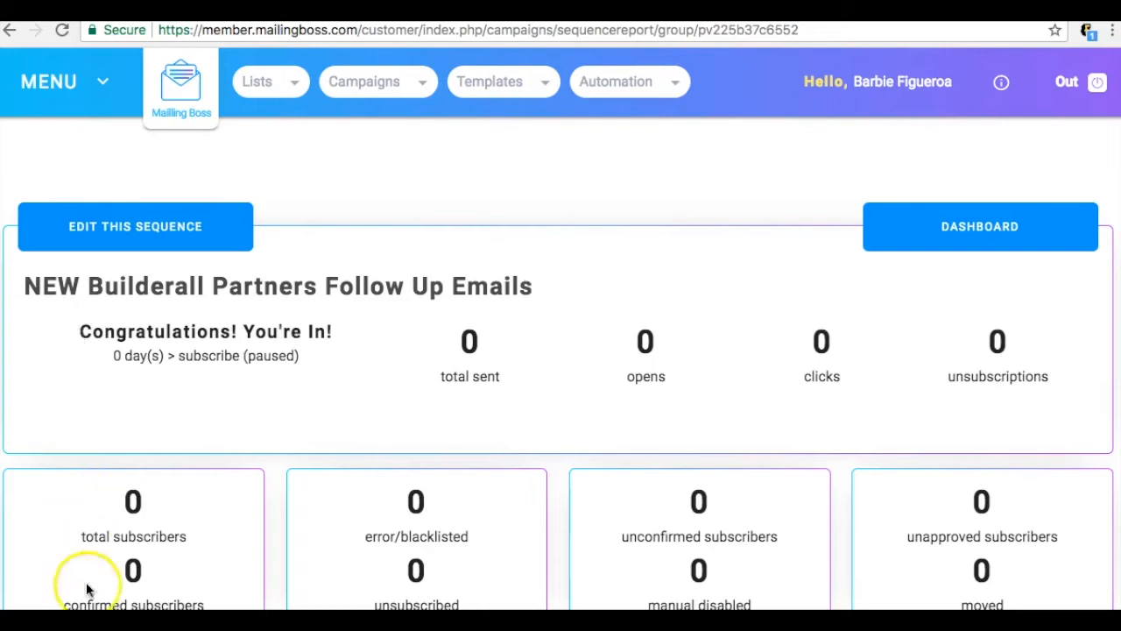
# Step: Open the Welcome Email #1 campaign for updating from the campaign list reached through the email sequences
pyautogui.click(375, 88)
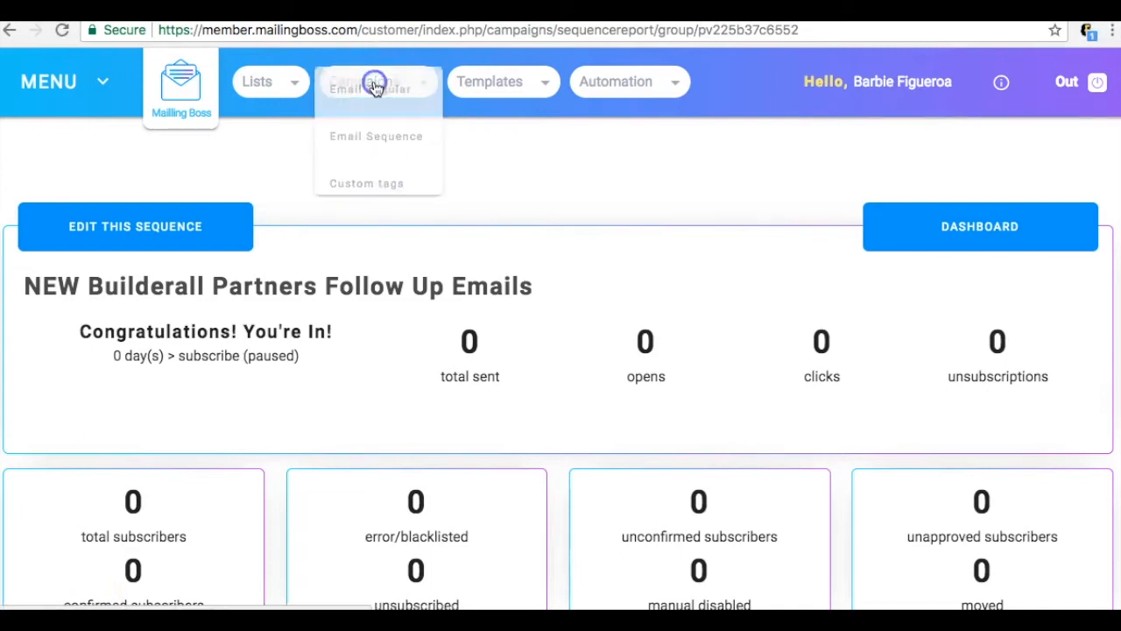
pyautogui.click(368, 140)
pyautogui.click(369, 140)
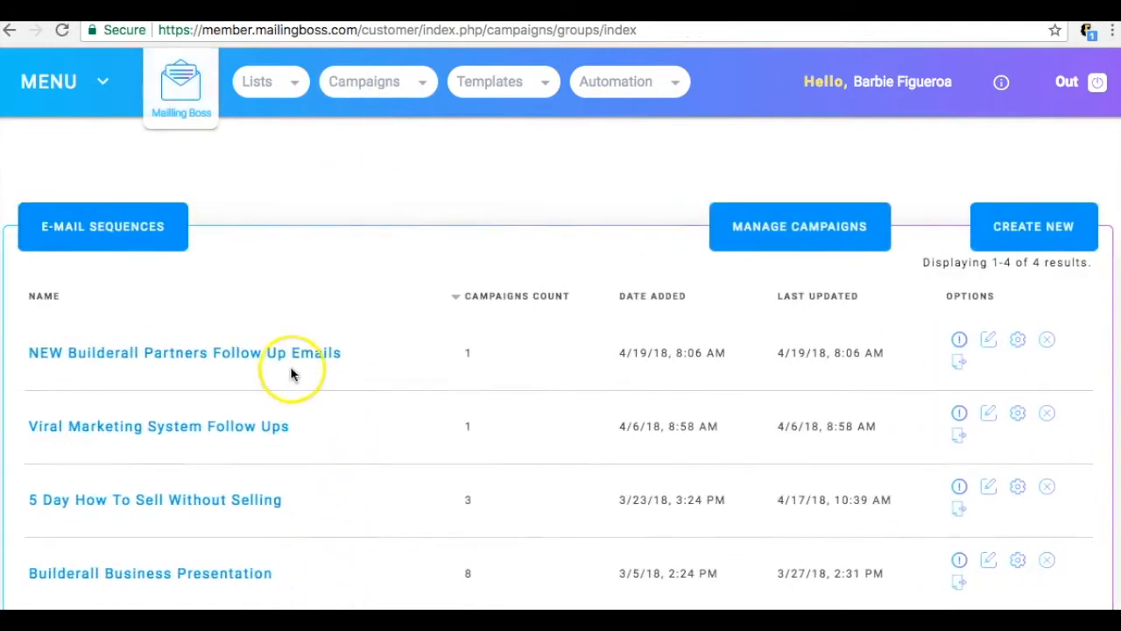
pyautogui.click(767, 229)
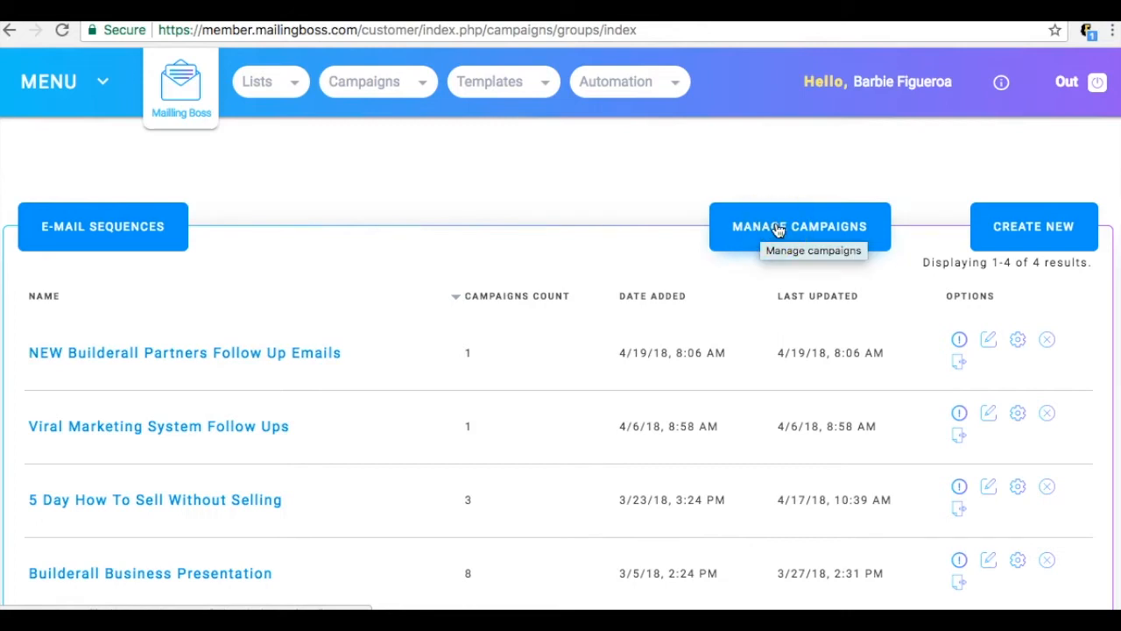
pyautogui.click(778, 229)
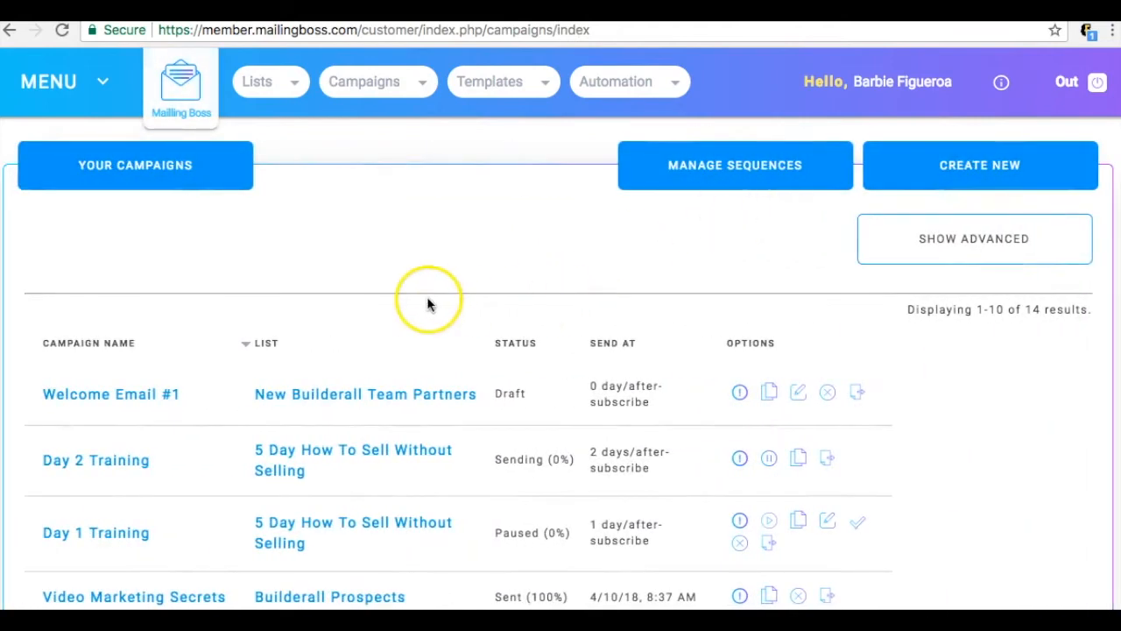
pyautogui.scroll(-2, 425, 306)
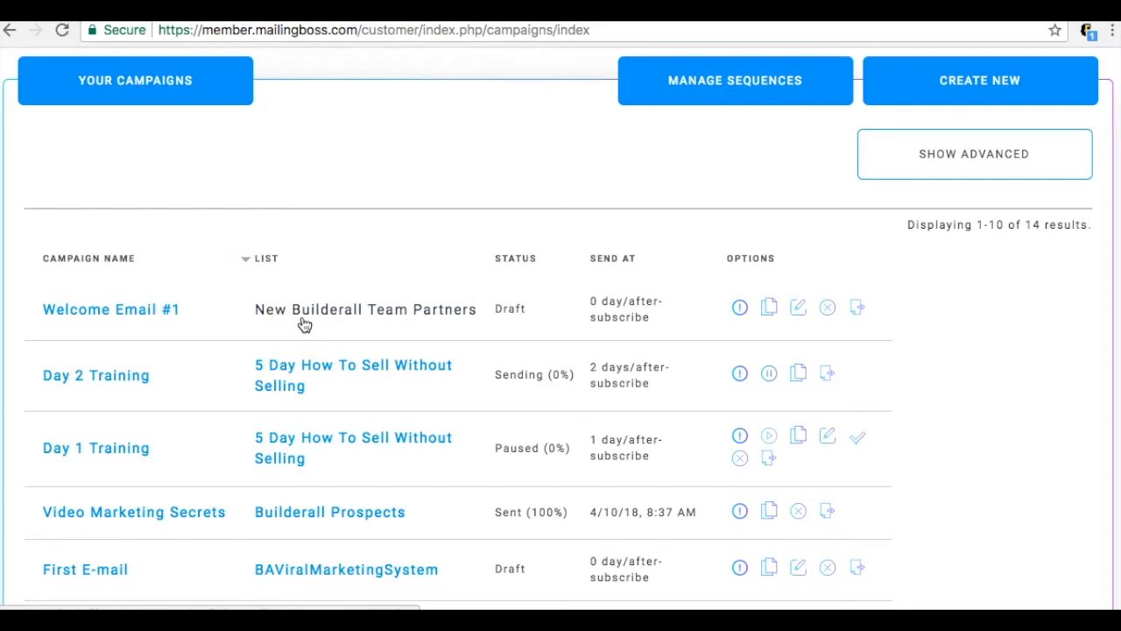
pyautogui.click(800, 309)
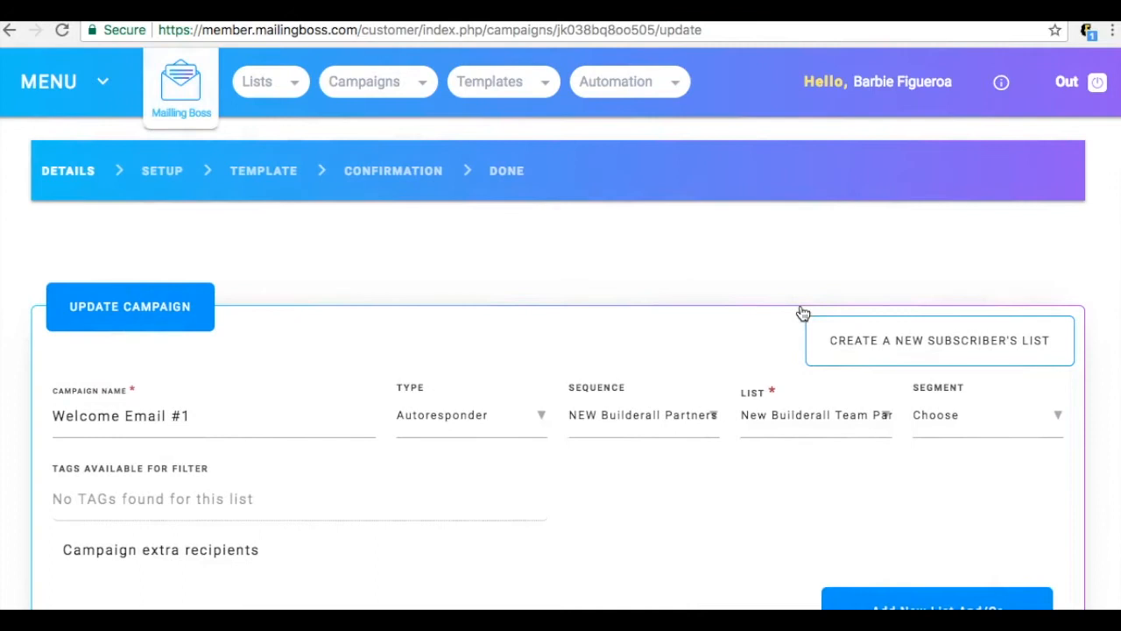
# Step: Save the campaign's details and setup pages as they are and proceed to the template page
pyautogui.scroll(-3, 803, 313)
pyautogui.click(966, 589)
pyautogui.click(966, 593)
pyautogui.click(930, 510)
pyautogui.scroll(-3, 929, 511)
pyautogui.click(1026, 594)
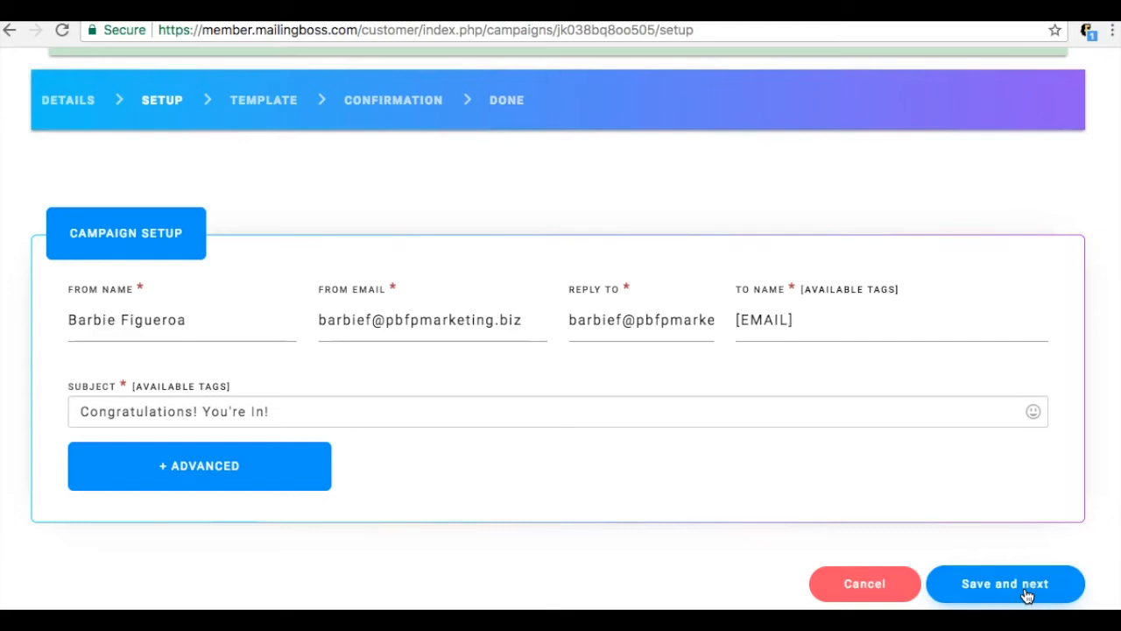
pyautogui.click(1021, 588)
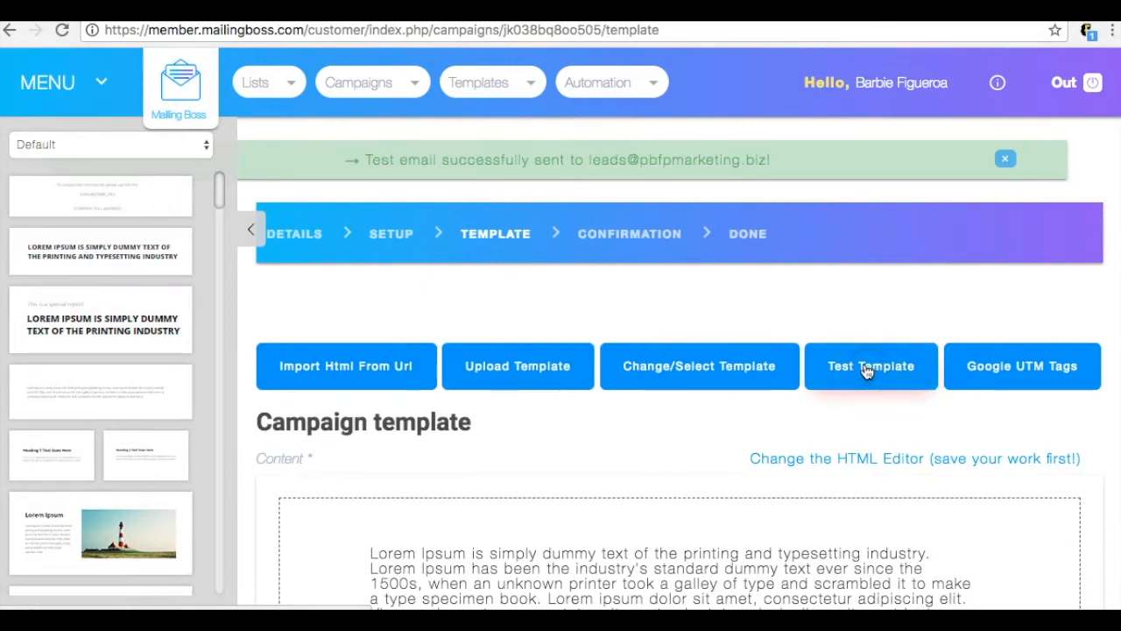
# Step: Send a test of the template to the recipient's email address and inspect the received message in Roundcube
pyautogui.click(866, 372)
pyautogui.click(477, 339)
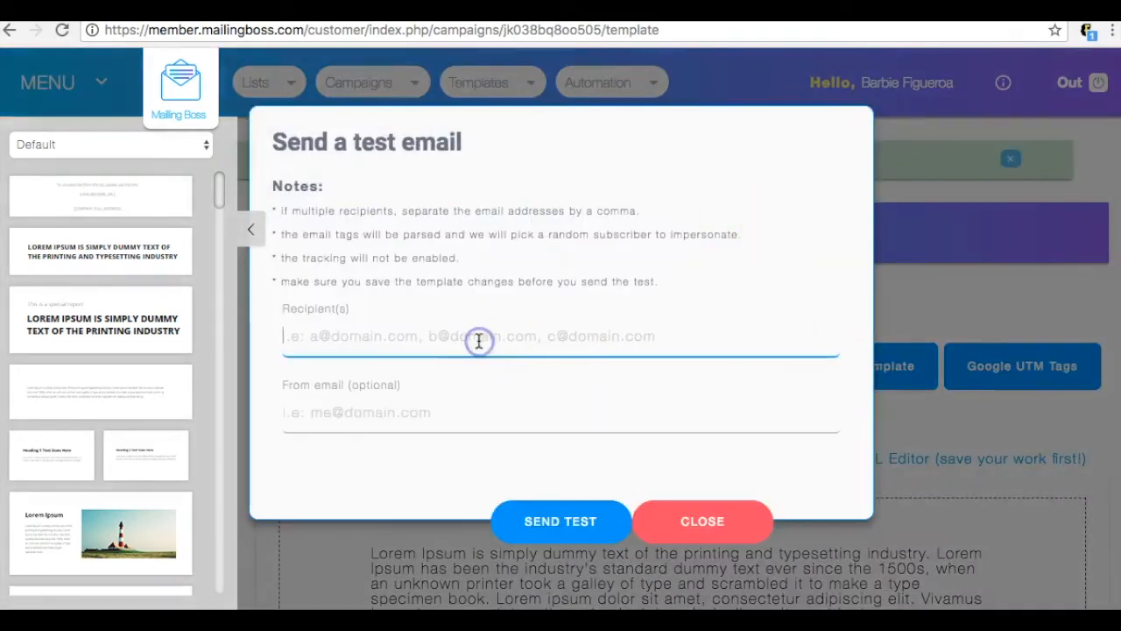
pyautogui.click(479, 340)
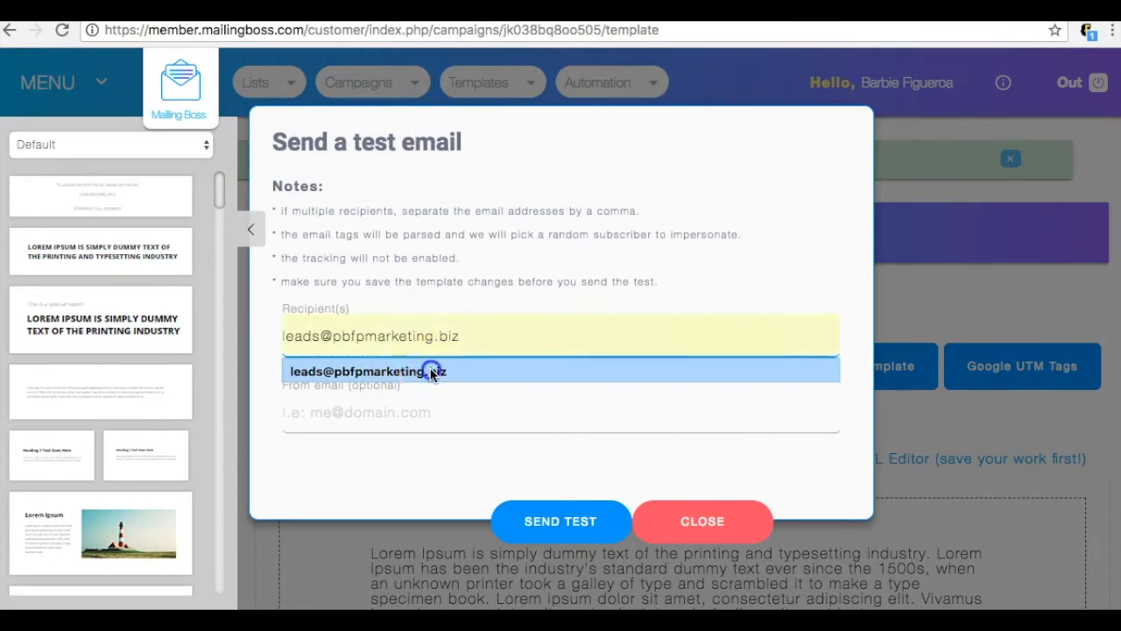
pyautogui.click(429, 371)
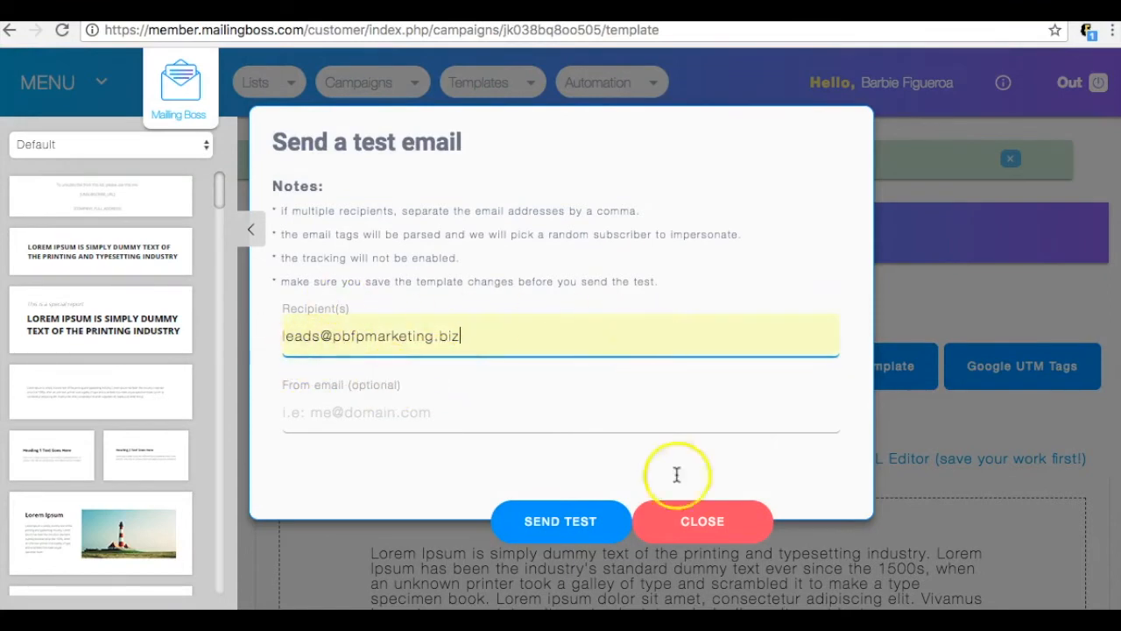
pyautogui.click(574, 523)
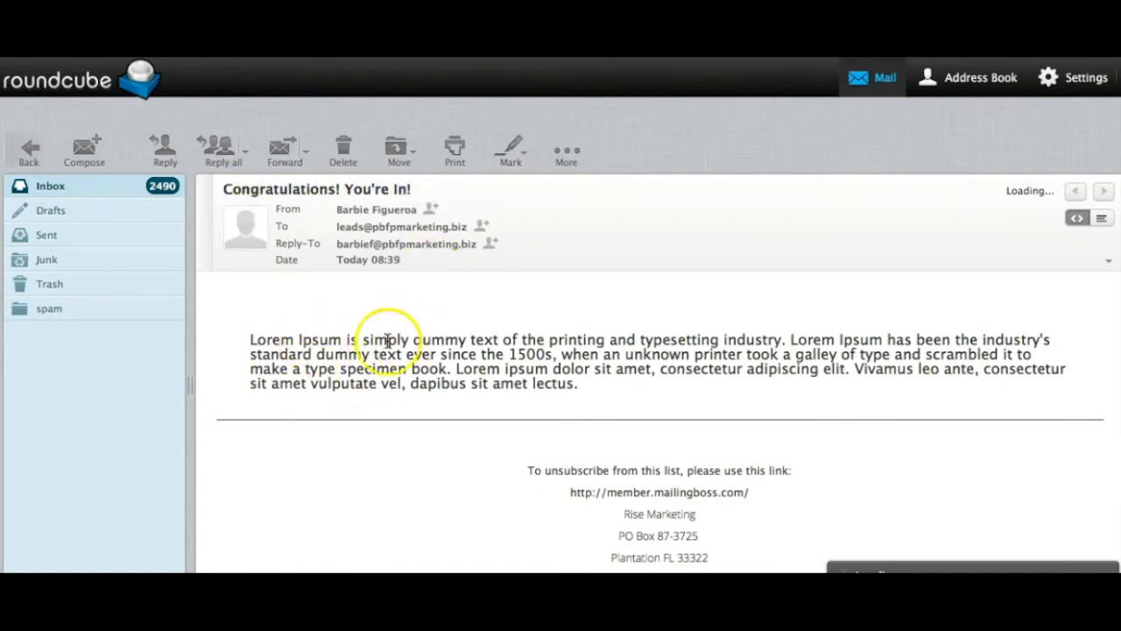
pyautogui.scroll(-1, 443, 442)
pyautogui.scroll(1, 443, 442)
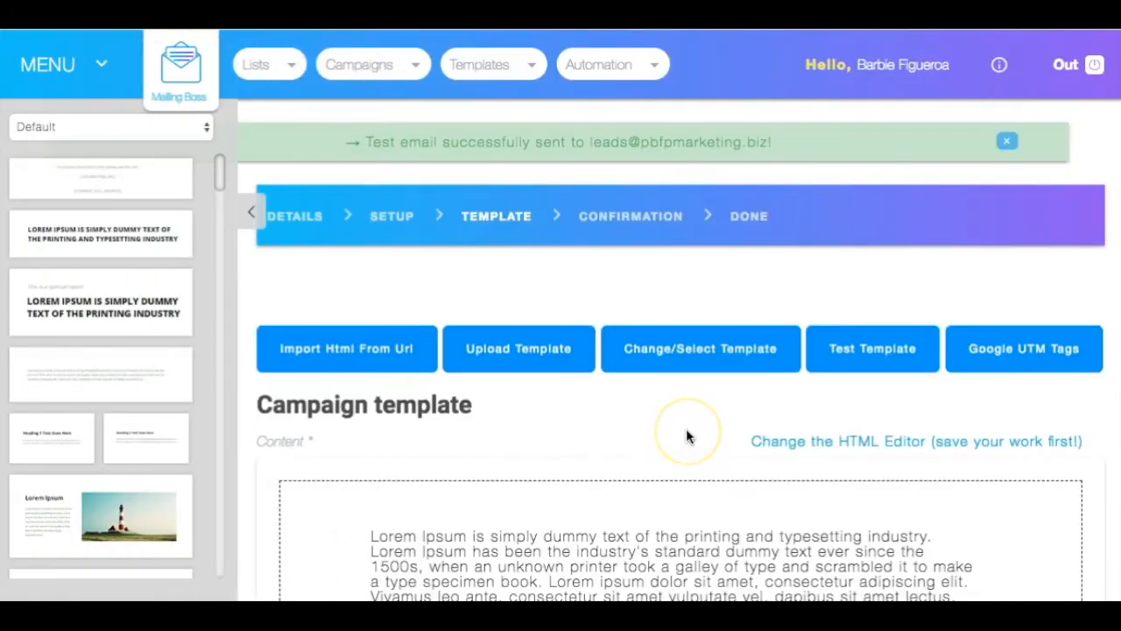
# Step: Review the campaign template's content in Mailing Boss, save it and continue to the confirmation page
pyautogui.scroll(-5, 686, 435)
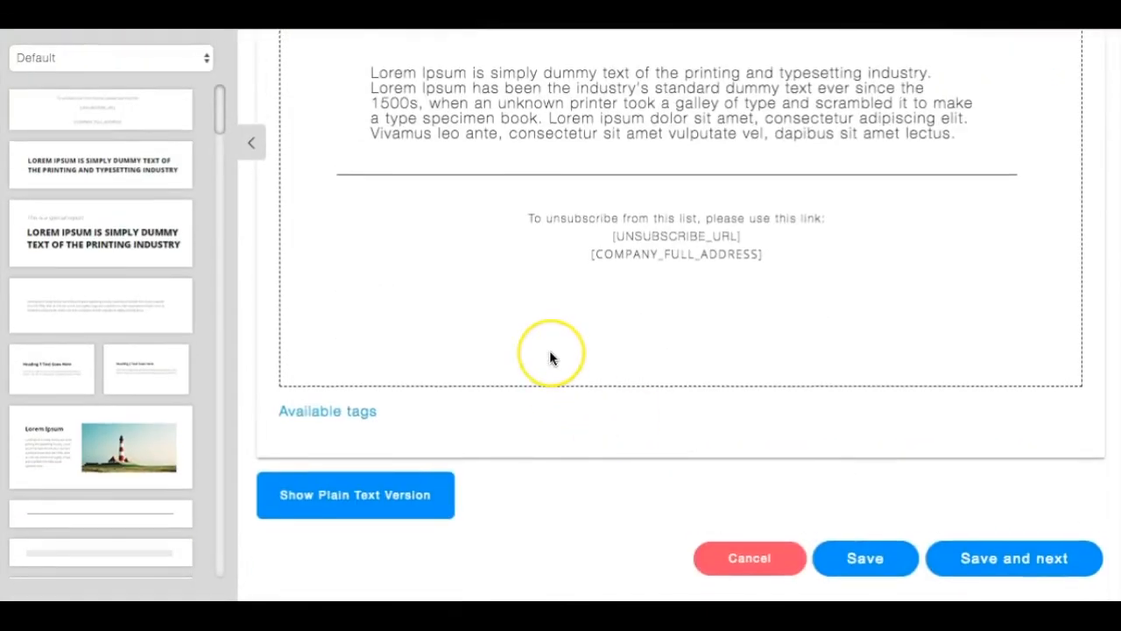
pyautogui.scroll(3, 549, 351)
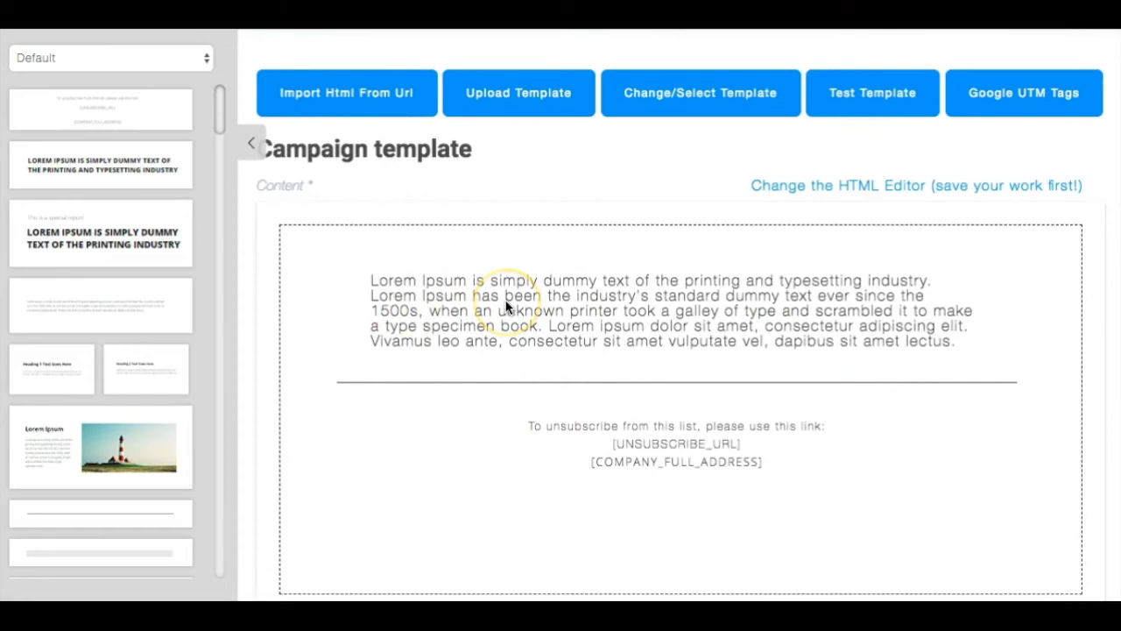
pyautogui.scroll(-3, 506, 306)
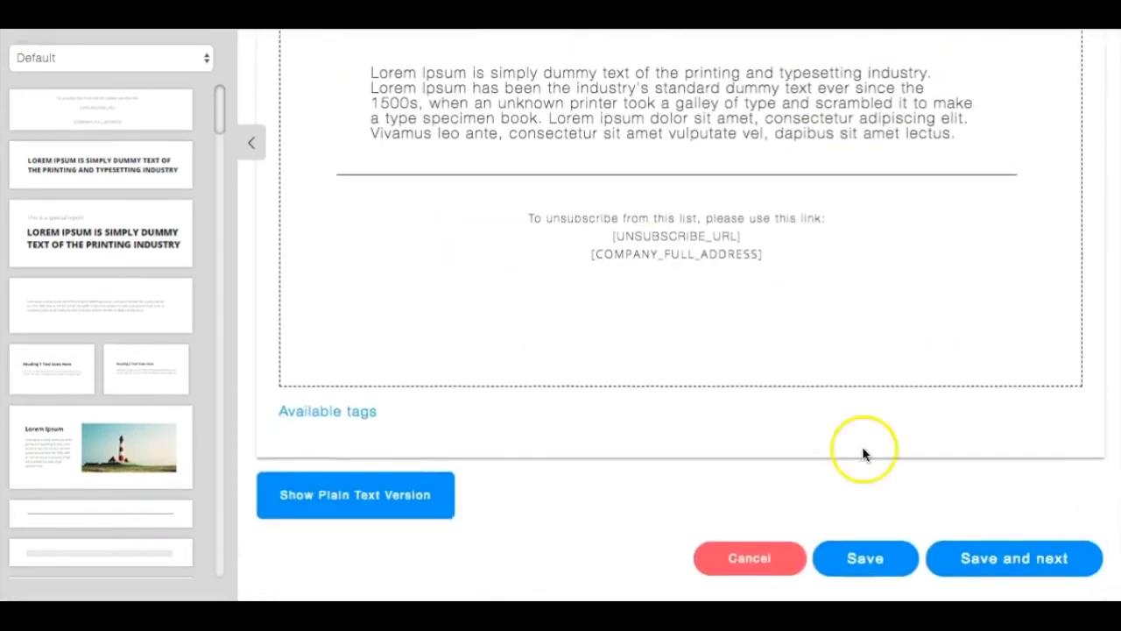
pyautogui.click(985, 567)
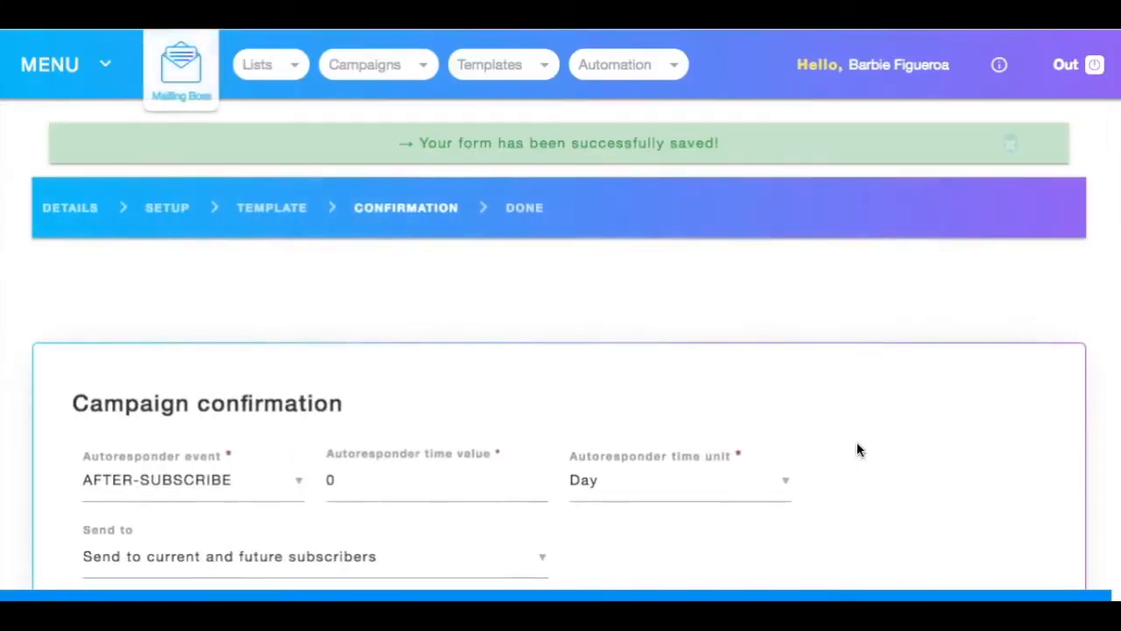
# Step: Keep AFTER-SUBSCRIBE as the autoresponder event, review the confirmation summary, and save and activate the campaign
pyautogui.scroll(-3, 858, 444)
pyautogui.scroll(-2, 856, 450)
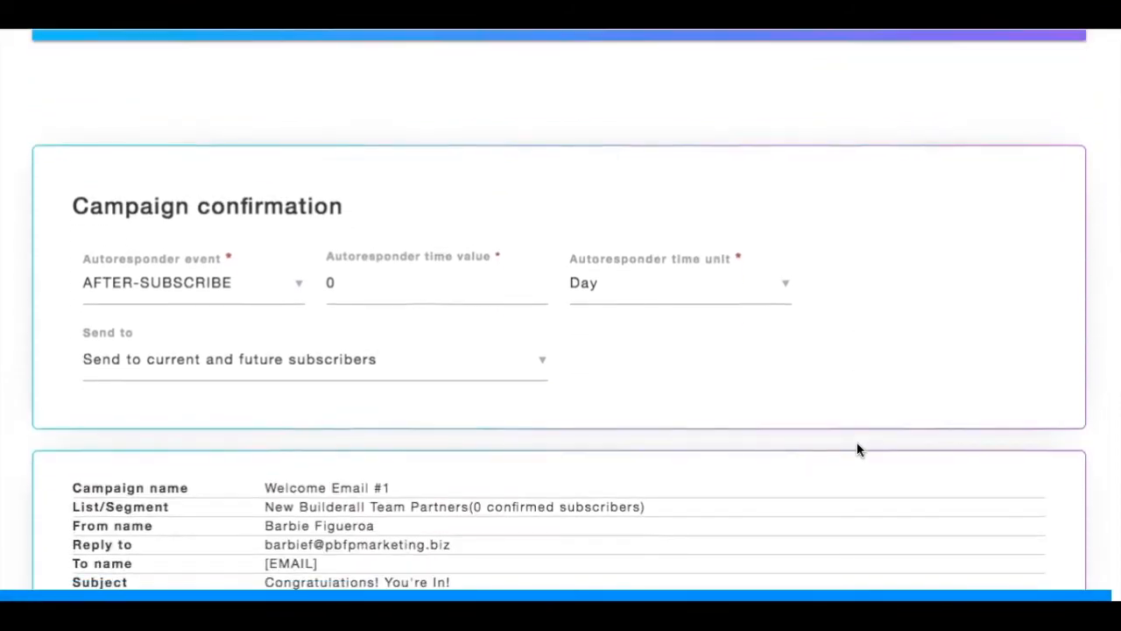
pyautogui.click(237, 294)
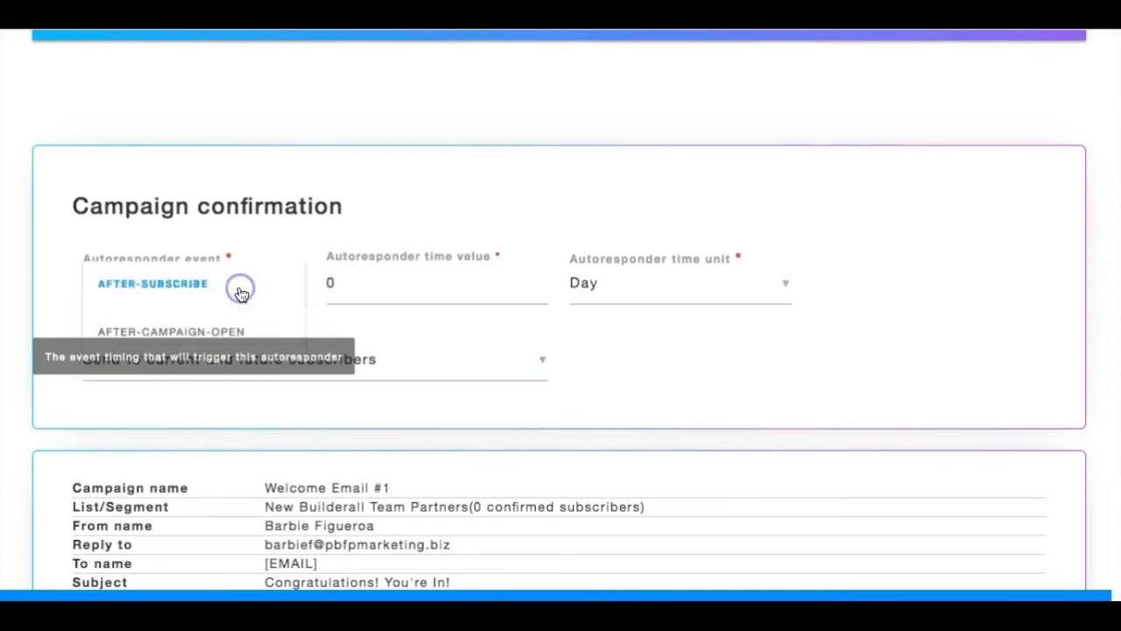
pyautogui.click(240, 289)
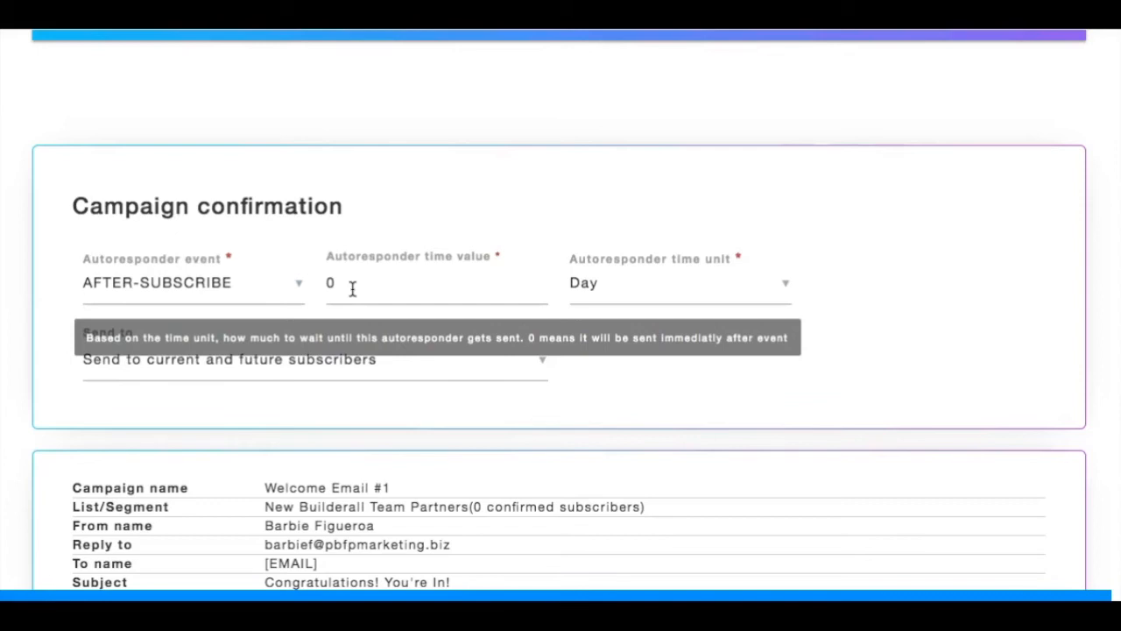
pyautogui.scroll(-1, 663, 290)
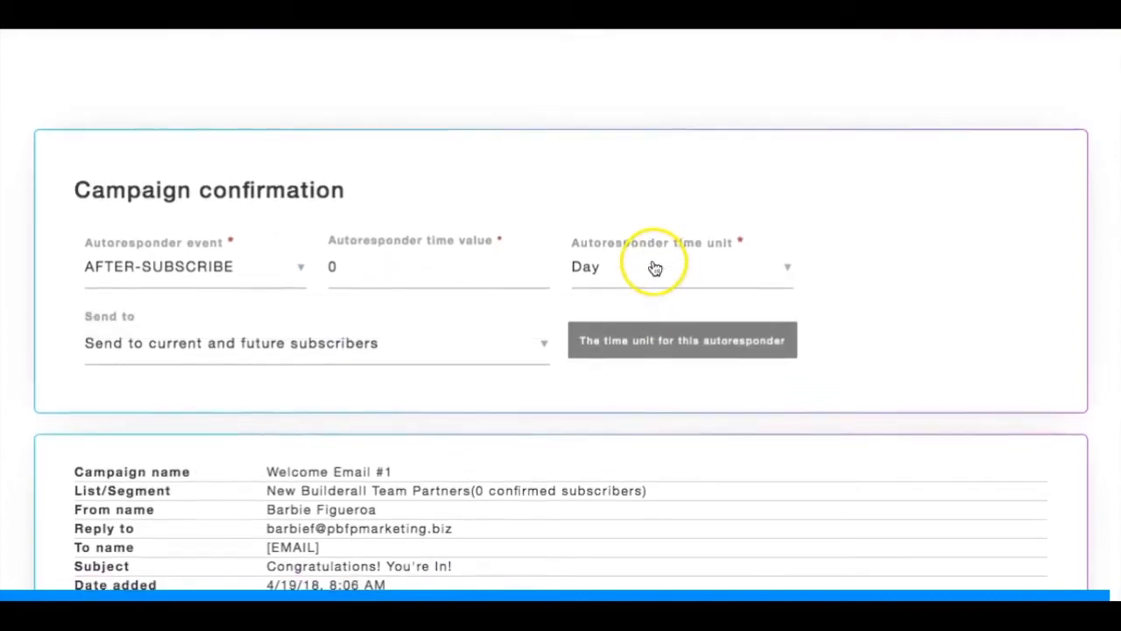
pyautogui.scroll(-1, 661, 271)
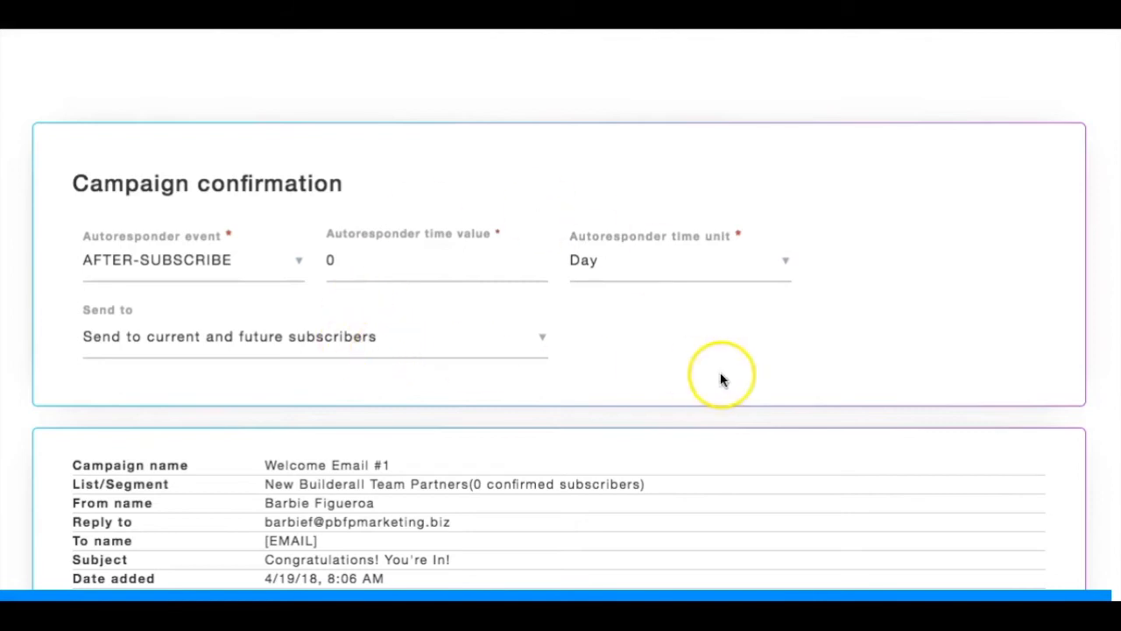
pyautogui.scroll(-2, 721, 377)
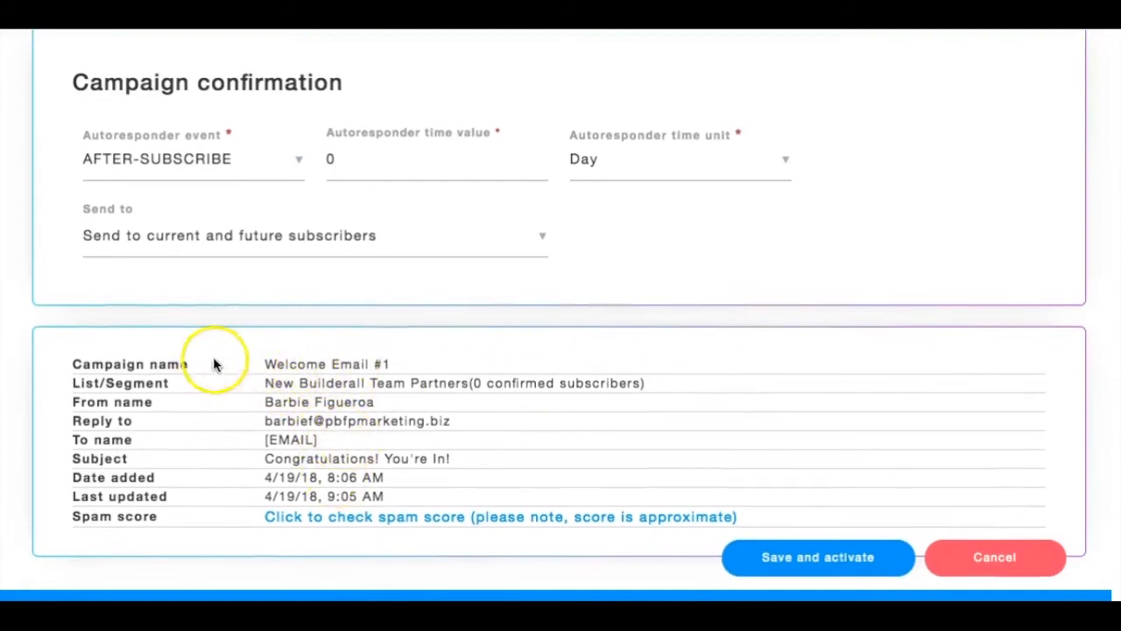
pyautogui.click(851, 564)
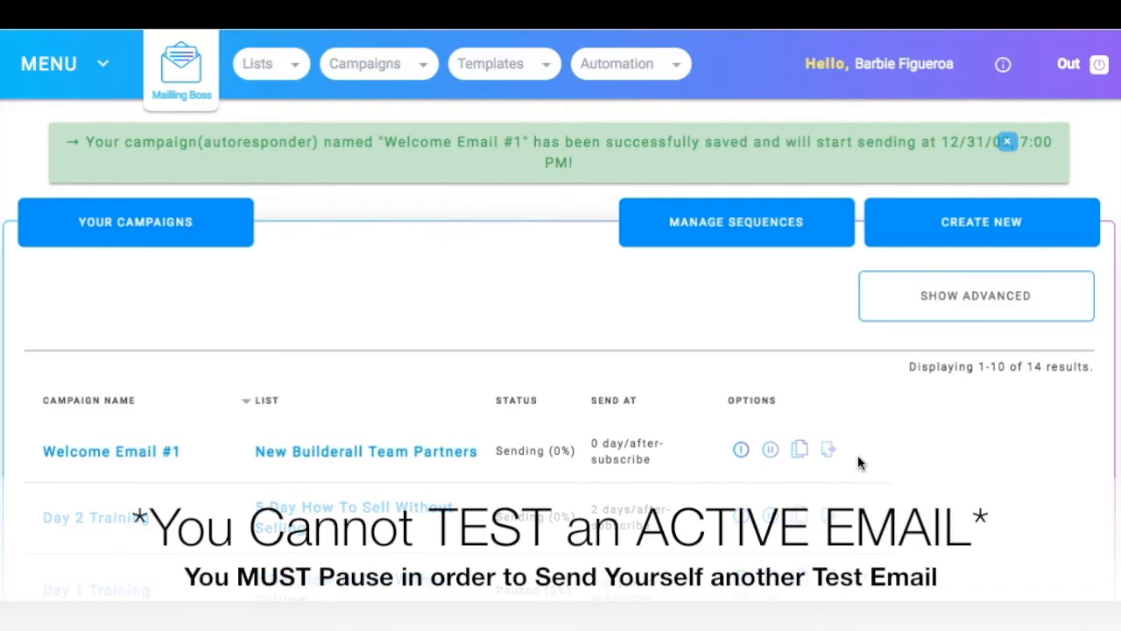
# Step: Pause the "Congratulations! You're In!" email within the NEW Builderall Partners Follow Up Emails sequence
pyautogui.click(773, 454)
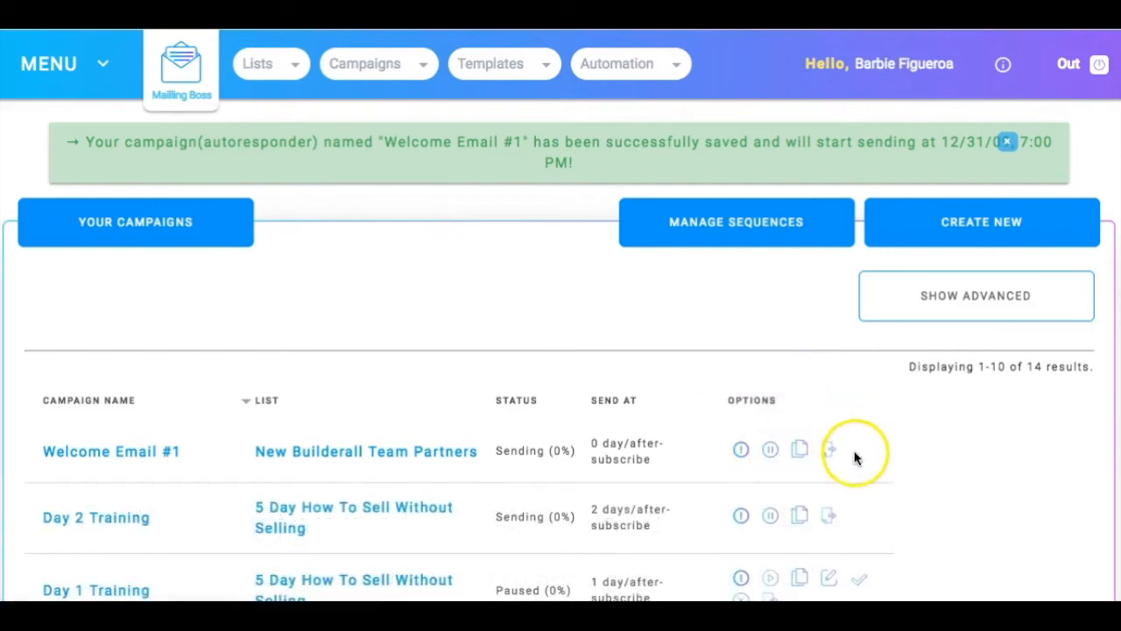
pyautogui.click(379, 74)
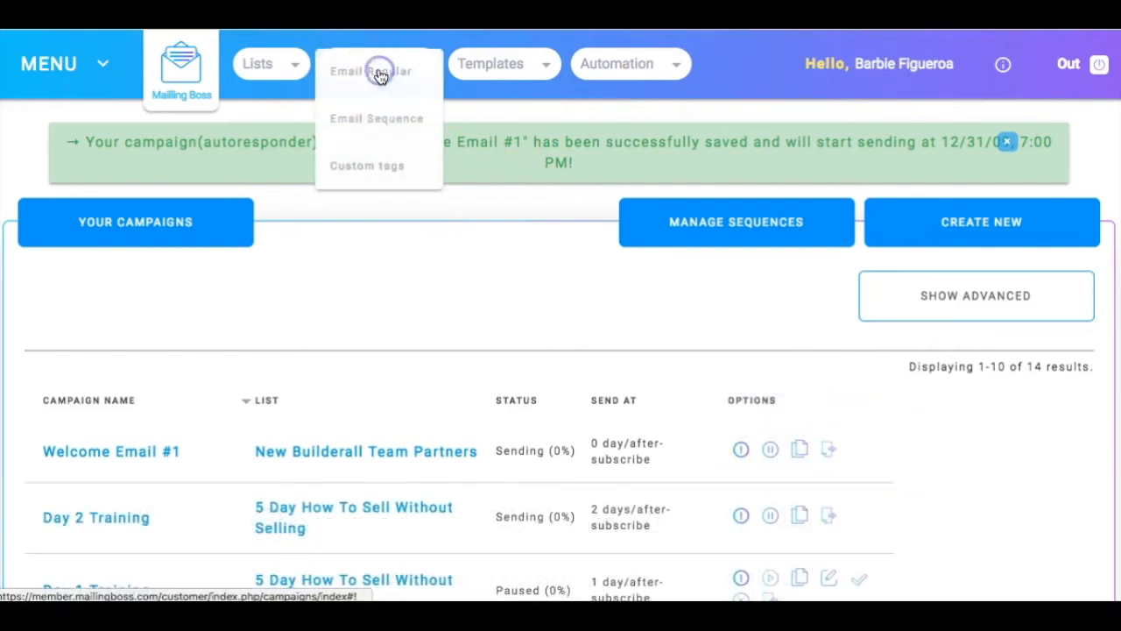
pyautogui.click(374, 127)
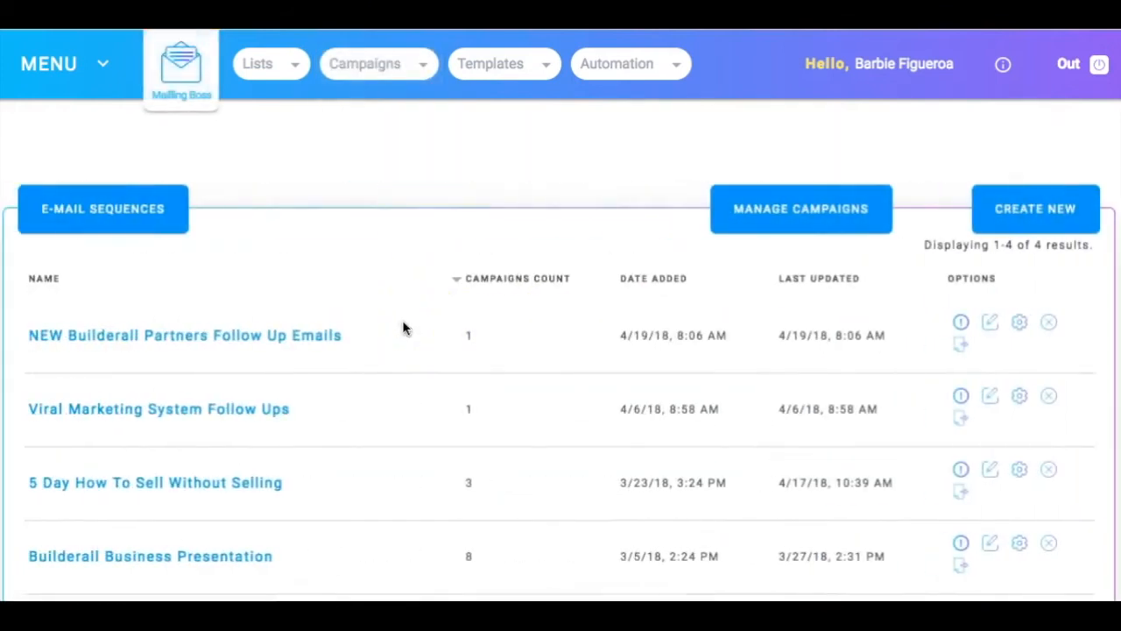
pyautogui.click(266, 340)
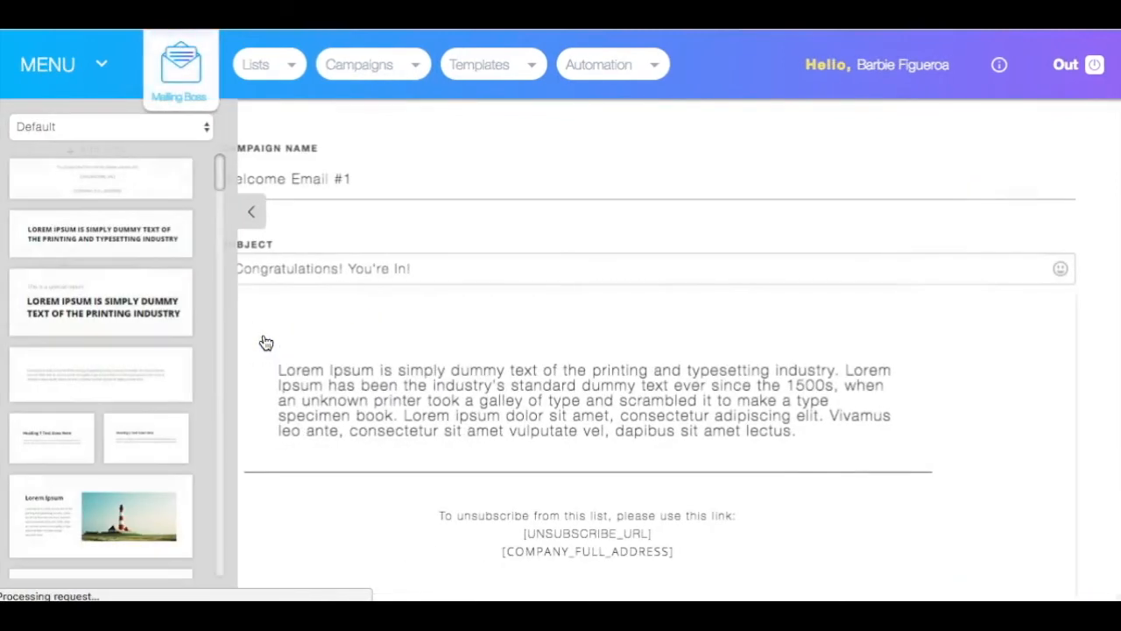
pyautogui.click(252, 212)
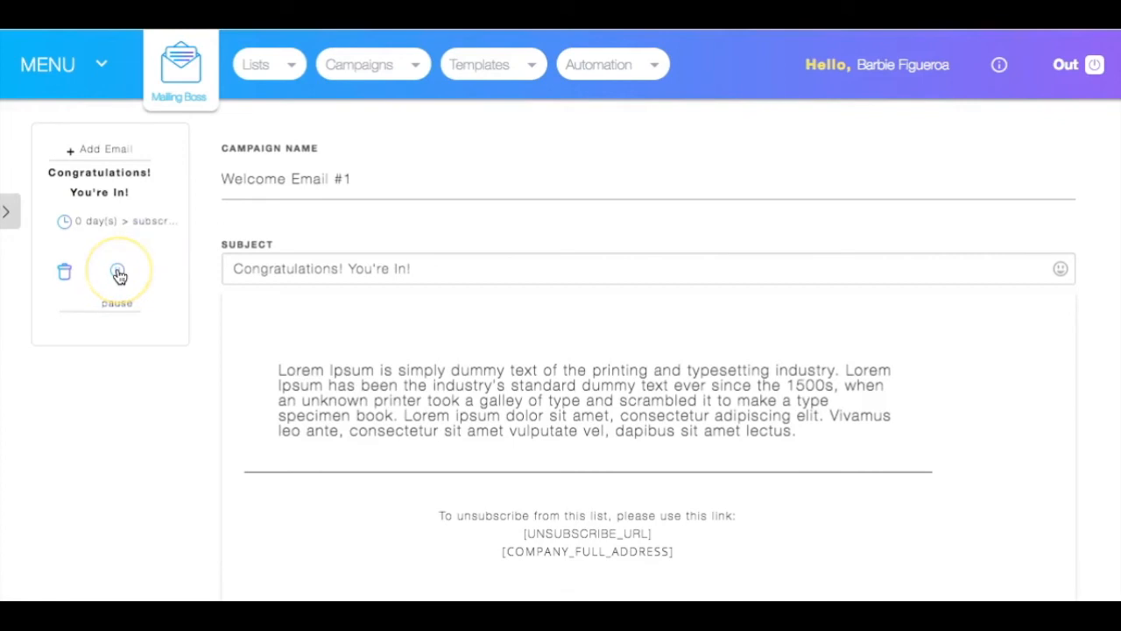
pyautogui.click(159, 313)
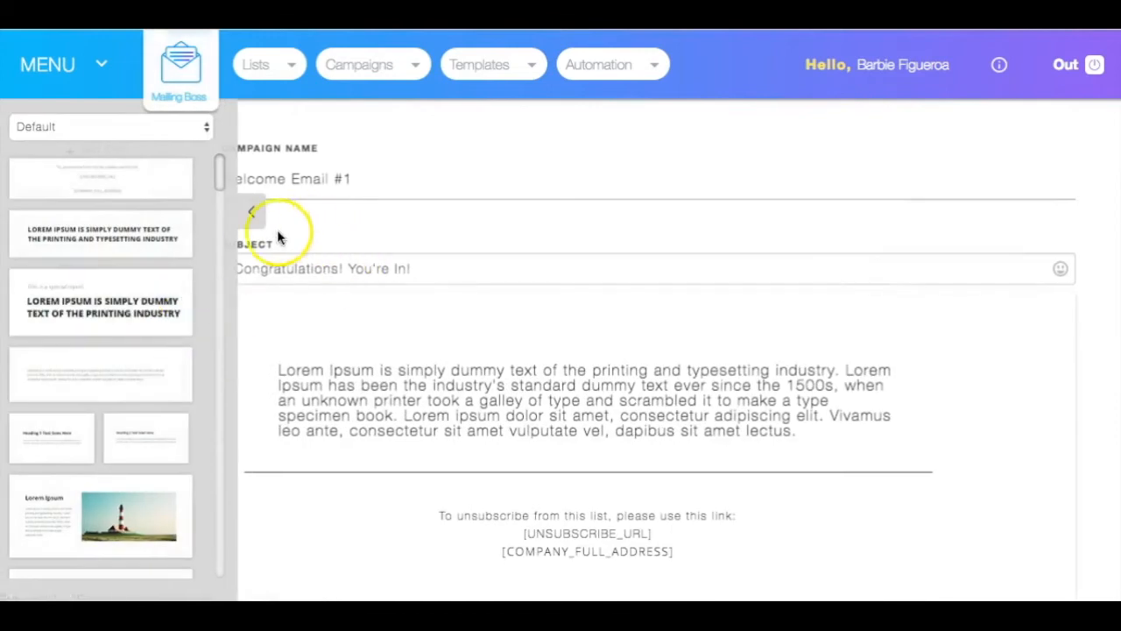
pyautogui.click(248, 214)
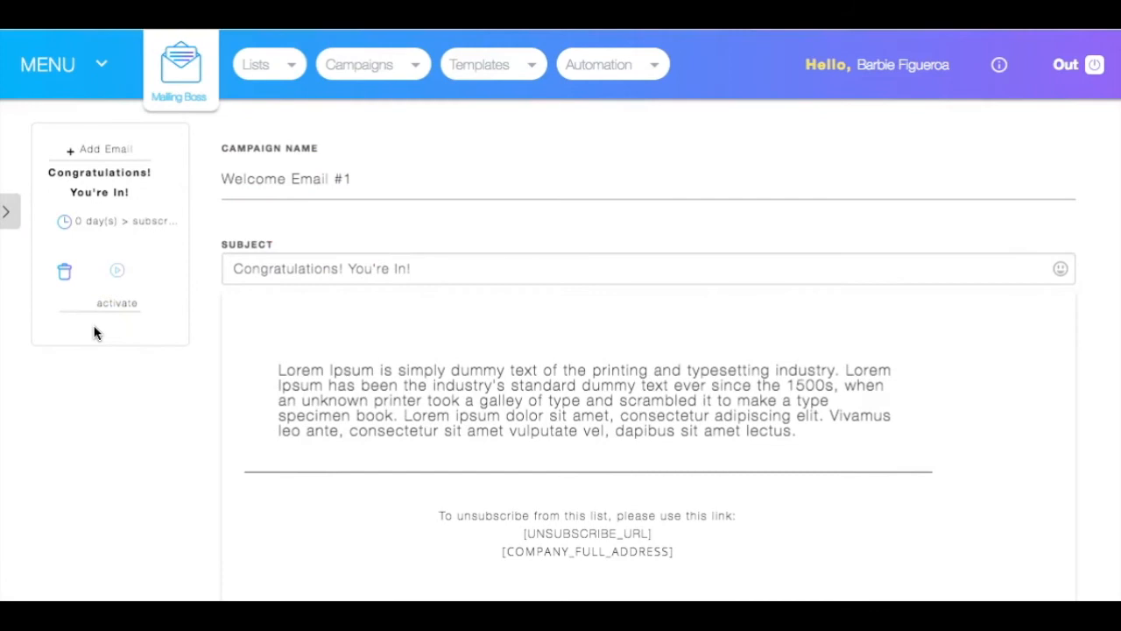
# Step: Return to the campaign list through the email sequences and resume sending the Welcome Email #1 campaign
pyautogui.click(379, 70)
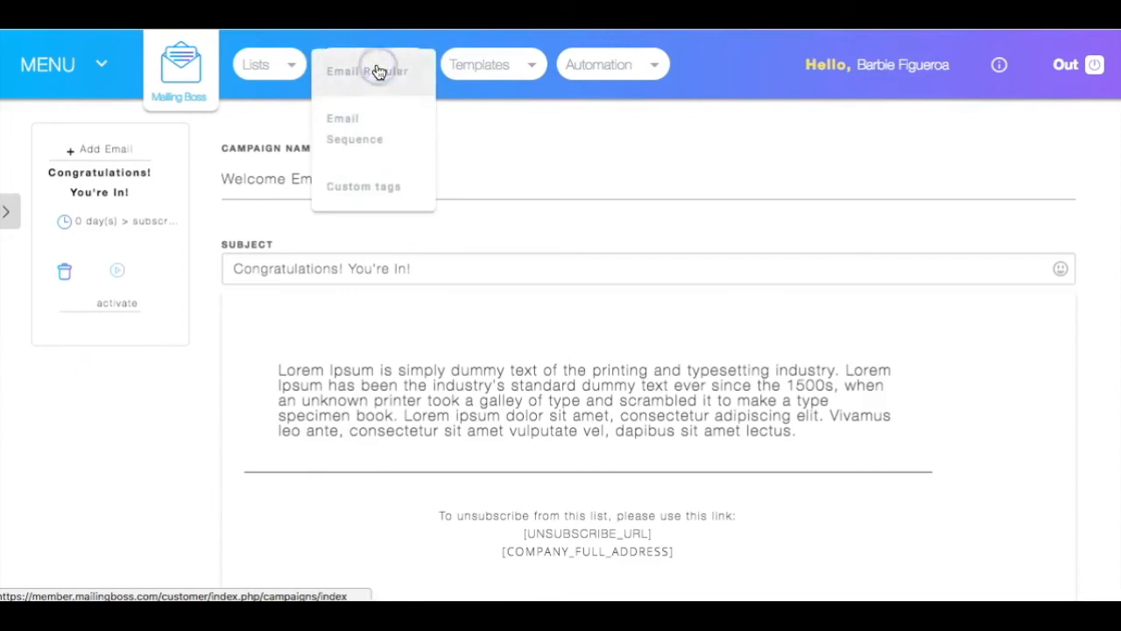
pyautogui.click(354, 131)
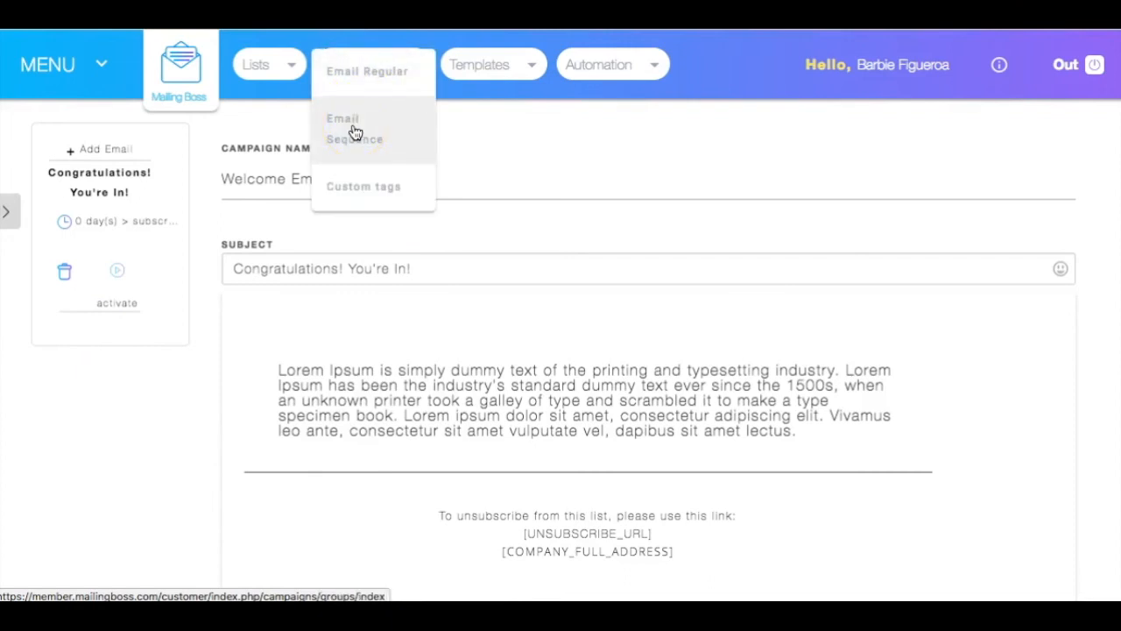
pyautogui.click(355, 131)
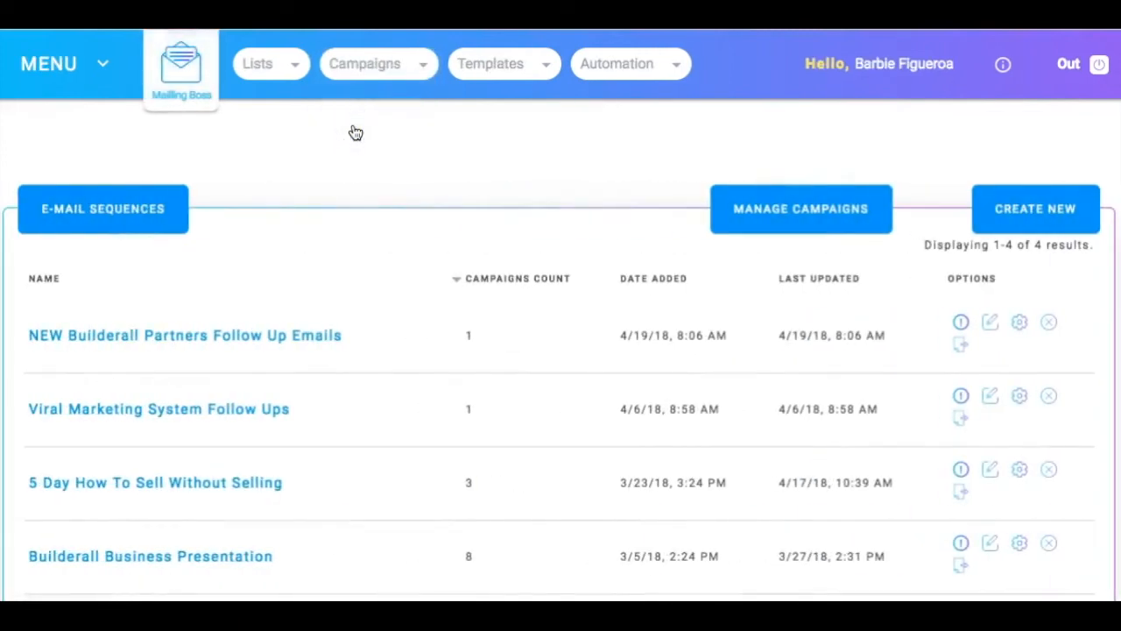
pyautogui.click(365, 68)
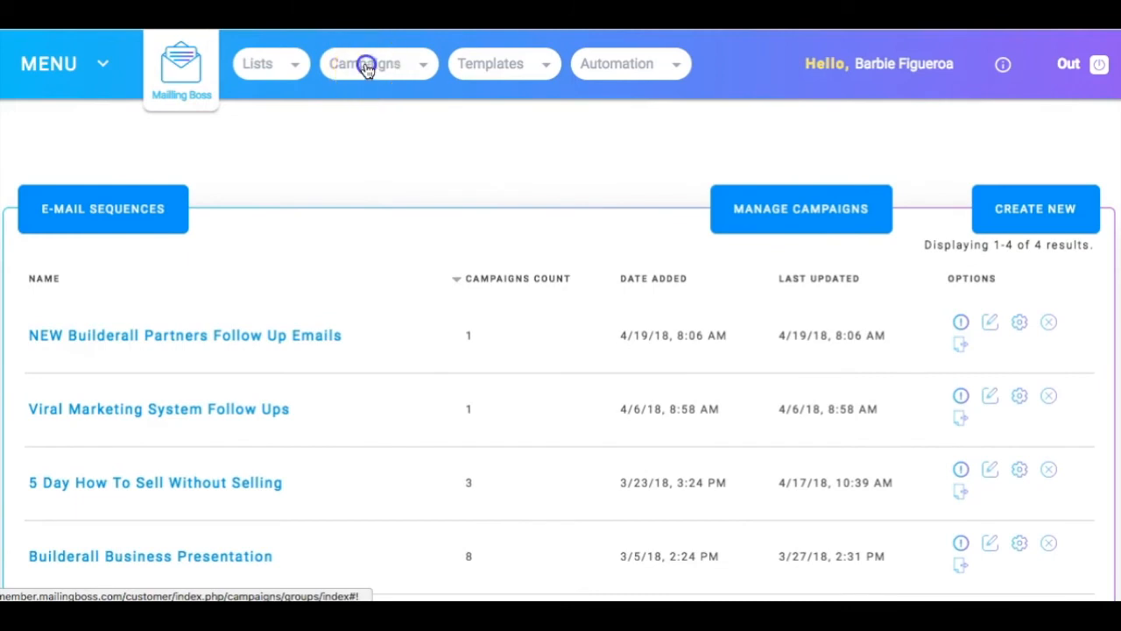
pyautogui.click(366, 120)
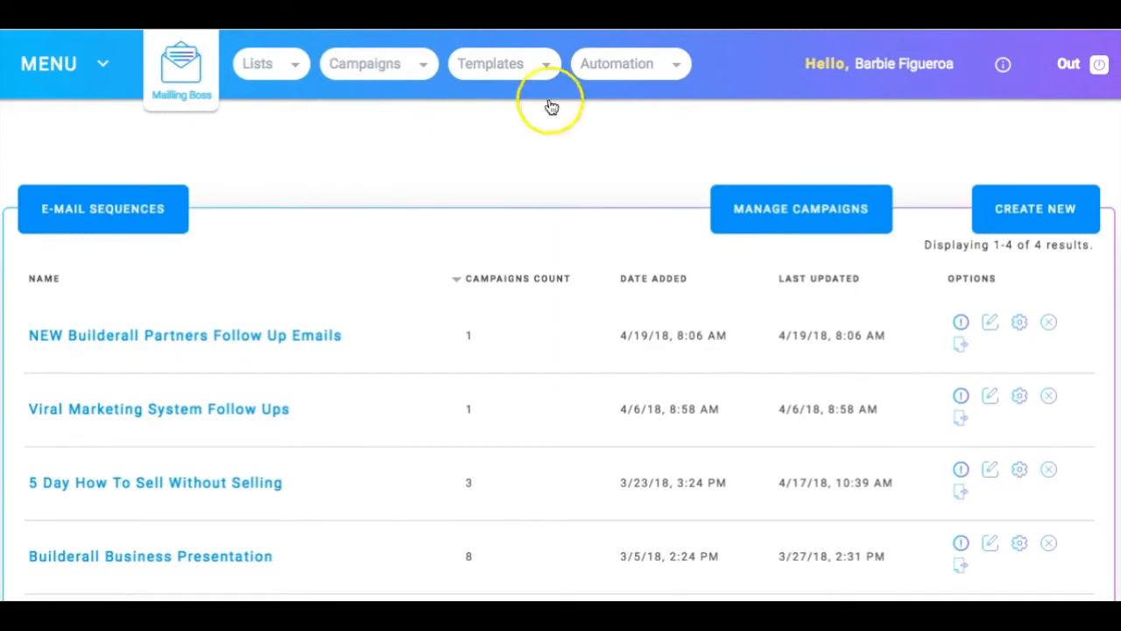
pyautogui.click(784, 207)
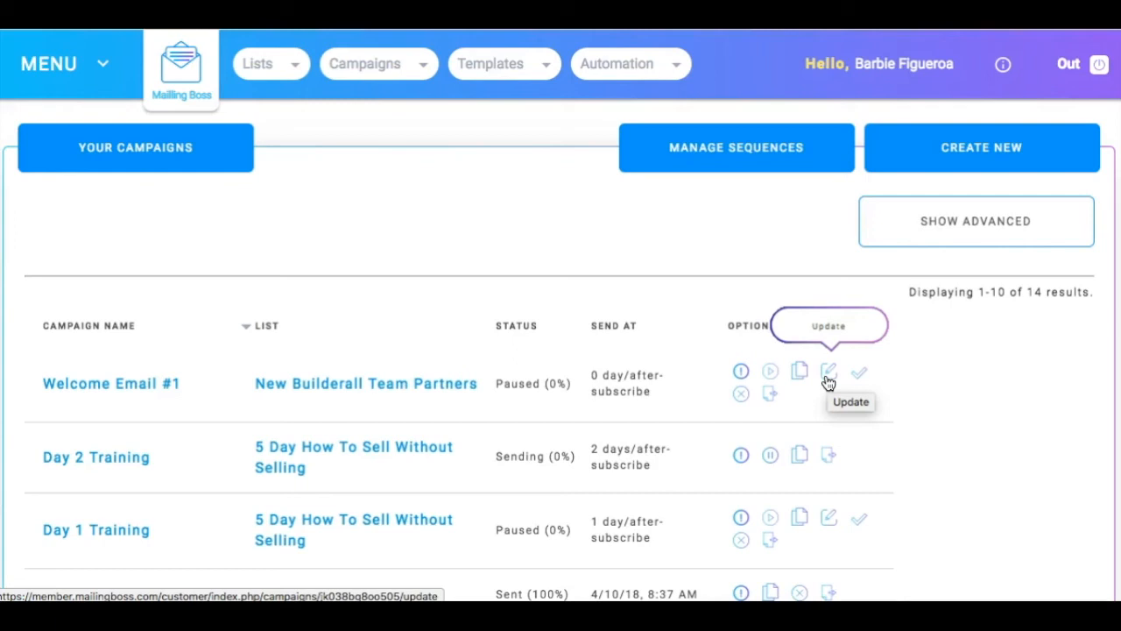
pyautogui.click(771, 375)
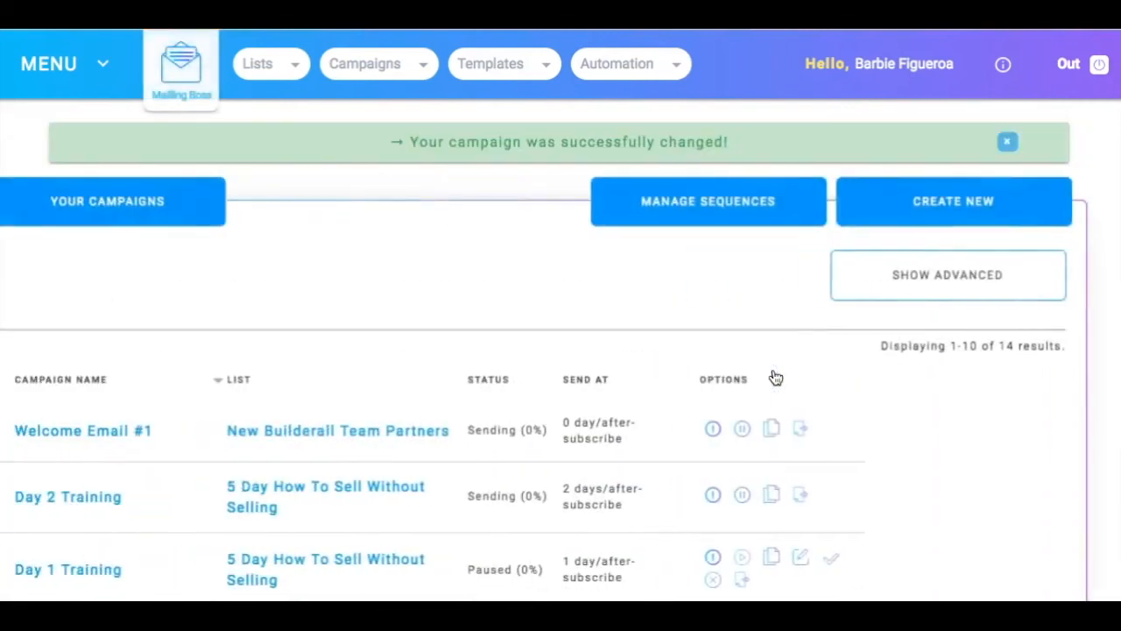
pyautogui.scroll(-1, 890, 438)
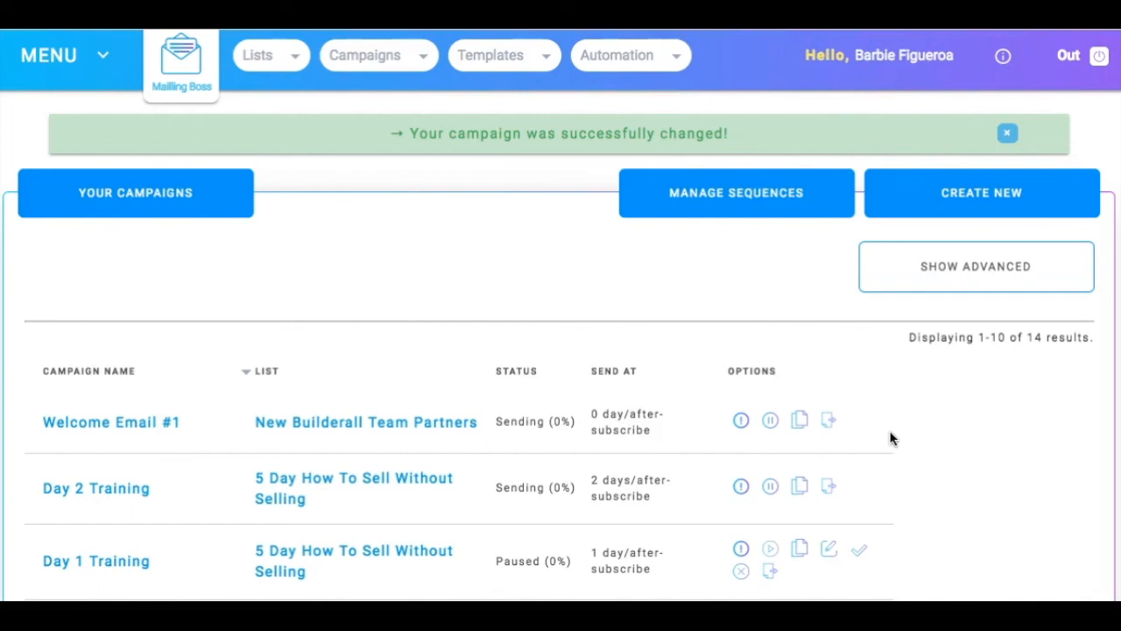
pyautogui.click(972, 429)
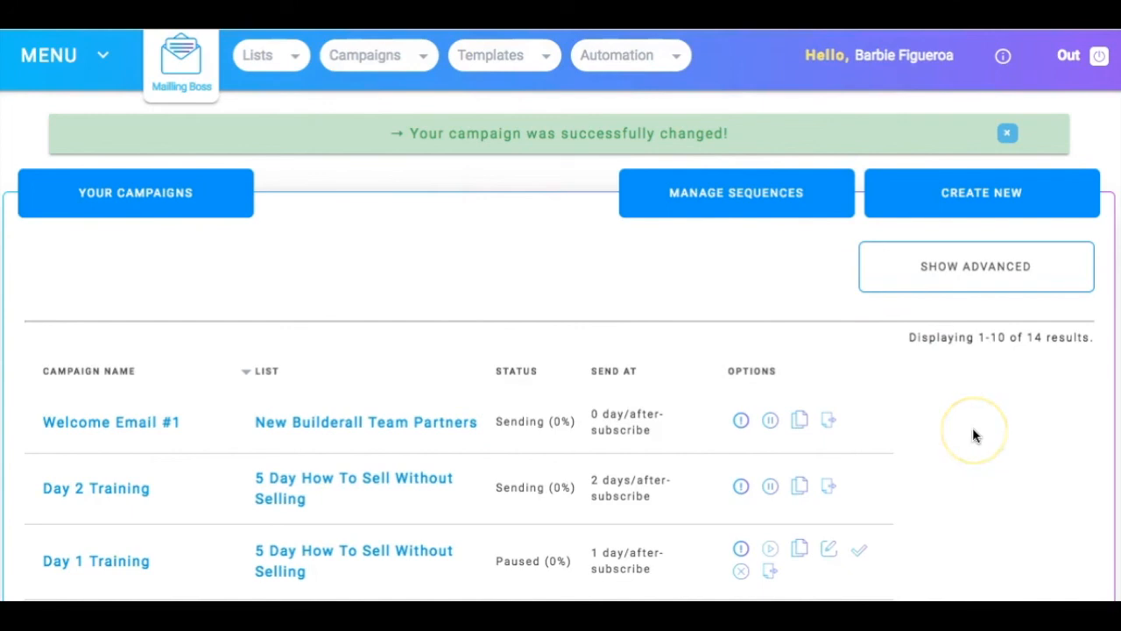